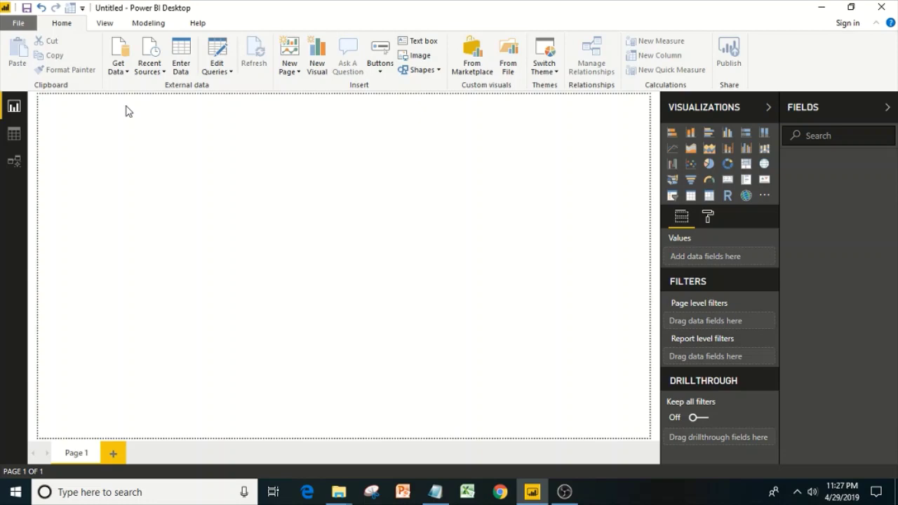
- Switch to the Notepad outline, correct its second item to "Data Preparation", and return to Power BI Desktop
{"action": "left_click", "coordinate": [445, 487]}
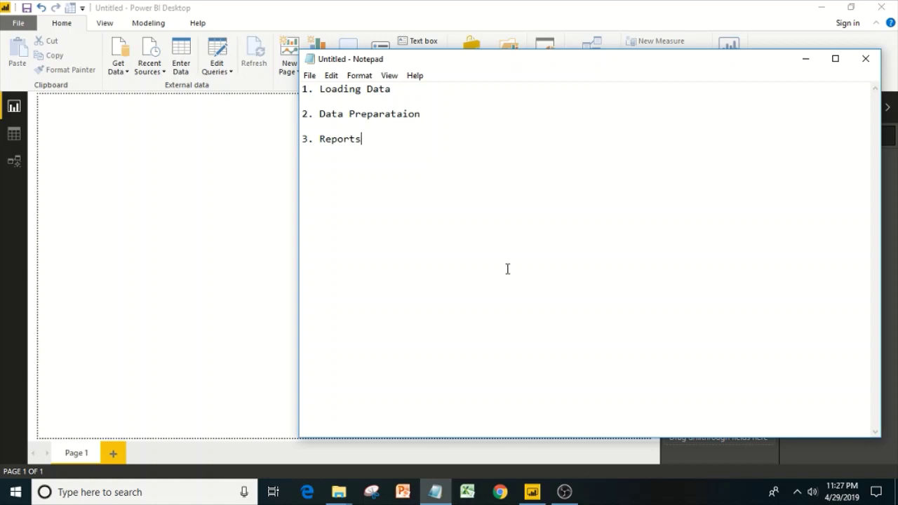
{"action": "left_click", "coordinate": [408, 114]}
{"action": "key", "text": "BackSpace"}
{"action": "key", "text": "BackSpace"}
{"action": "type", "text": "ion"}
{"action": "key", "text": "Delete"}
{"action": "key", "text": "Delete"}
{"action": "left_click", "coordinate": [189, 200]}
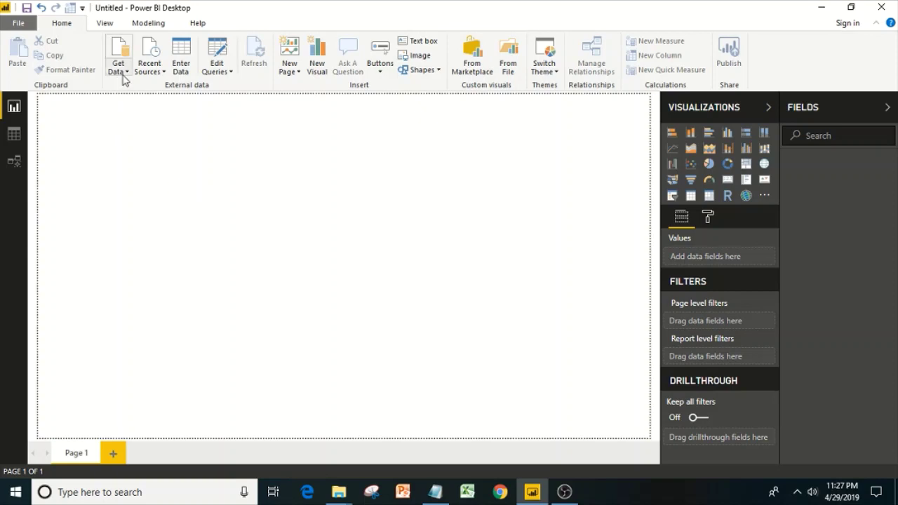
{"action": "left_click", "coordinate": [14, 25]}
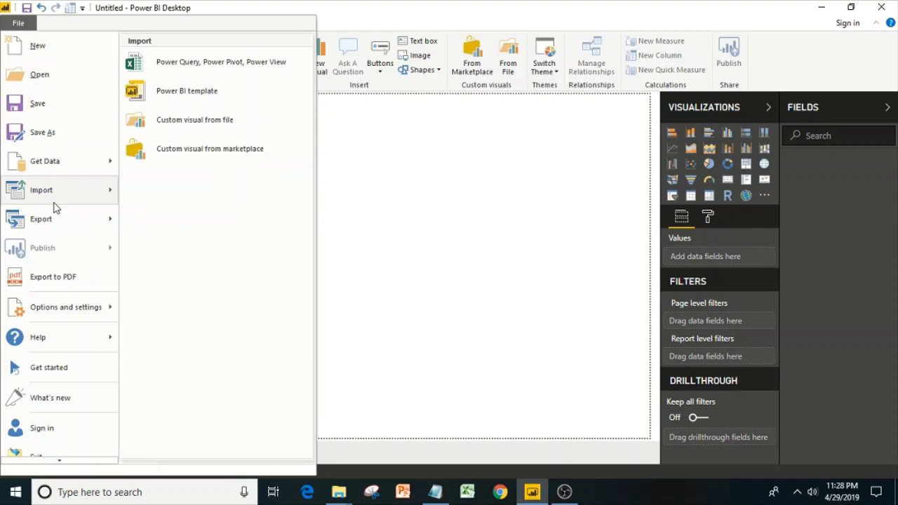
{"action": "mouse_move", "coordinate": [69, 167]}
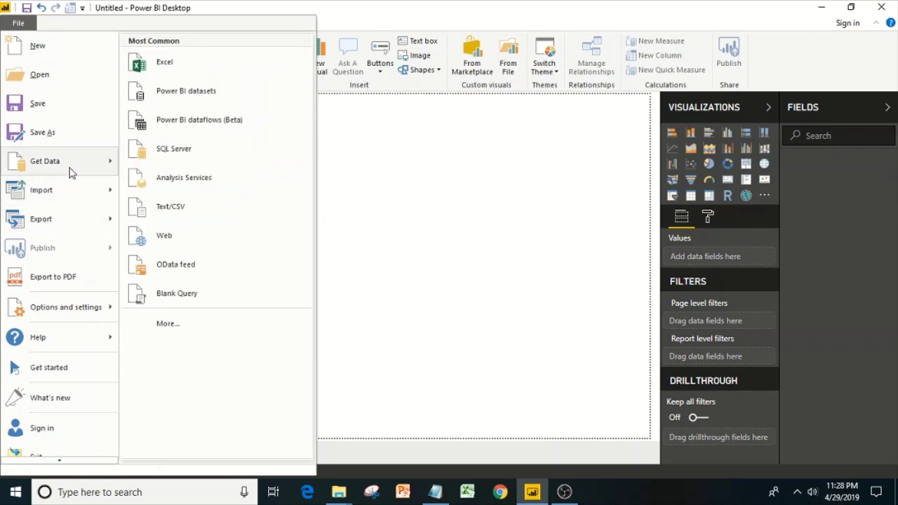
{"action": "left_click", "coordinate": [435, 196]}
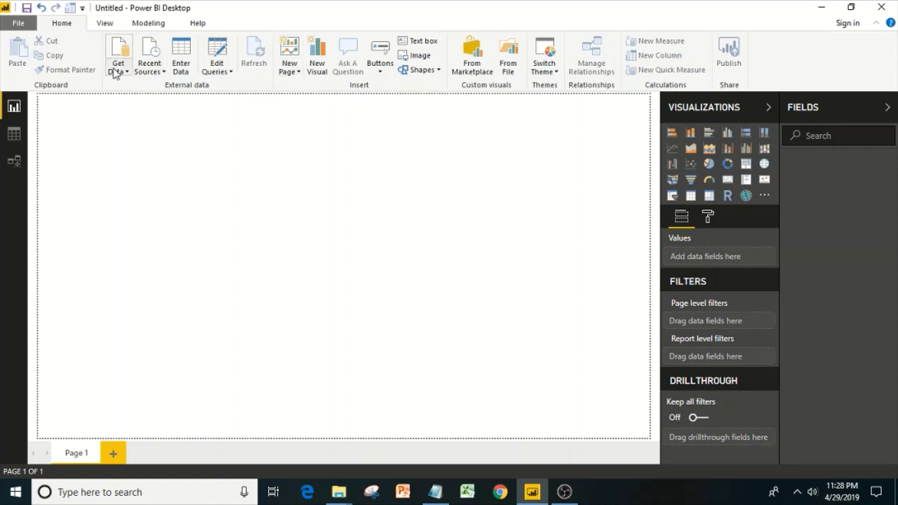
{"action": "left_click", "coordinate": [105, 24]}
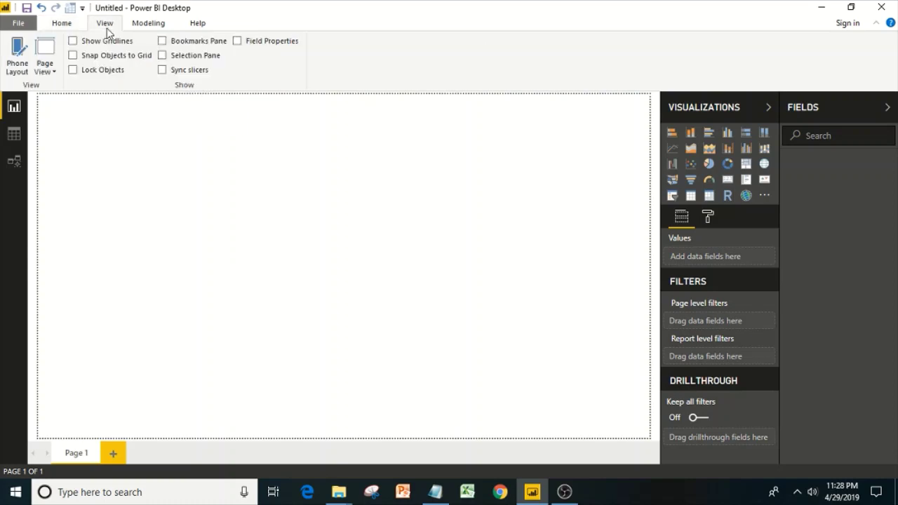
{"action": "left_click", "coordinate": [140, 27]}
{"action": "left_click", "coordinate": [197, 29]}
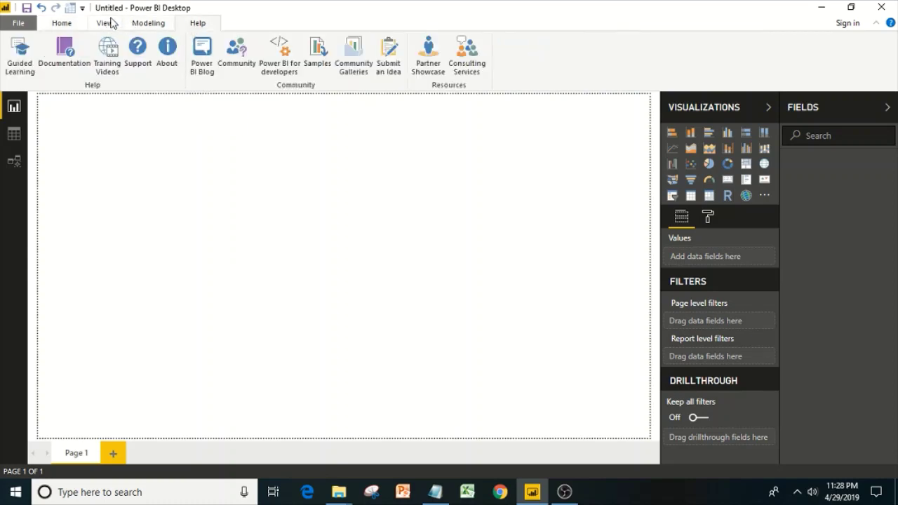
{"action": "left_click", "coordinate": [62, 23]}
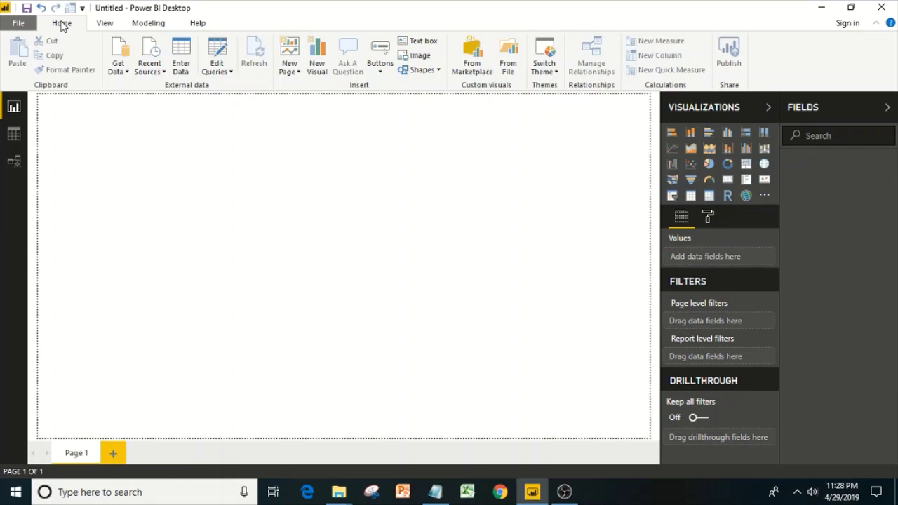
- Open the full list of data sources and look through the File, Database, Power BI, Azure, Online Services and Other categories
{"action": "left_click", "coordinate": [121, 71]}
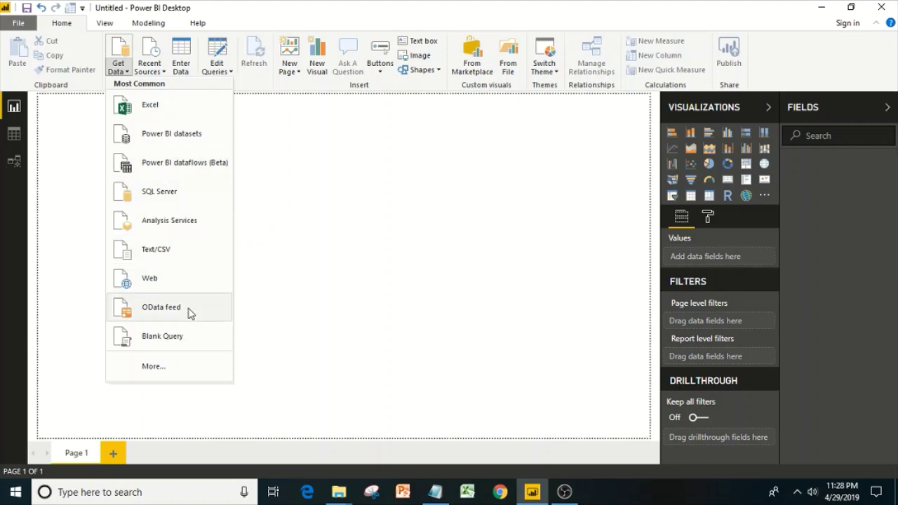
{"action": "left_click", "coordinate": [161, 370]}
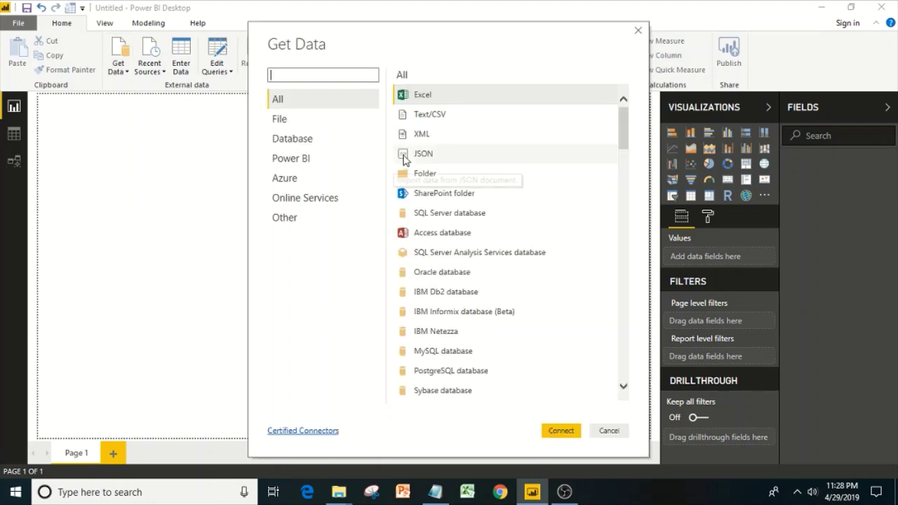
{"action": "left_click", "coordinate": [313, 121]}
{"action": "left_click", "coordinate": [330, 141]}
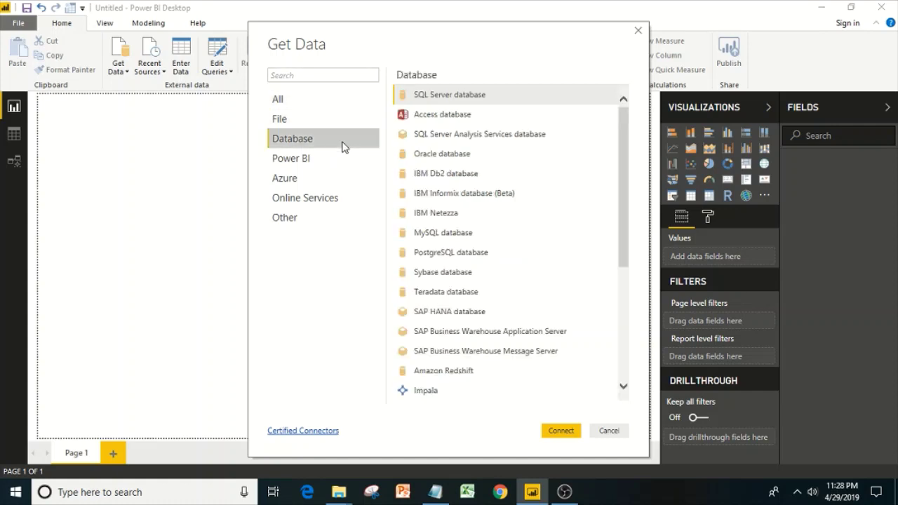
{"action": "left_click", "coordinate": [314, 161]}
{"action": "left_click", "coordinate": [295, 180]}
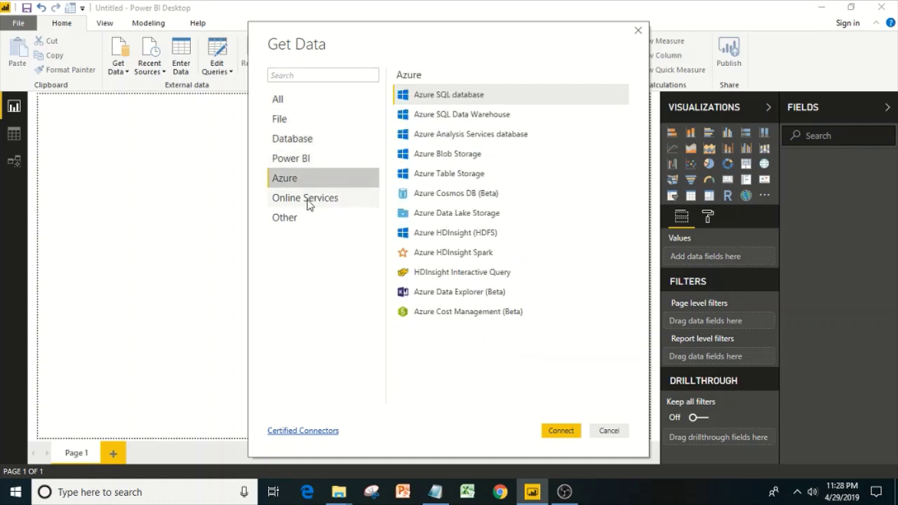
{"action": "left_click", "coordinate": [330, 203]}
{"action": "left_click", "coordinate": [287, 218]}
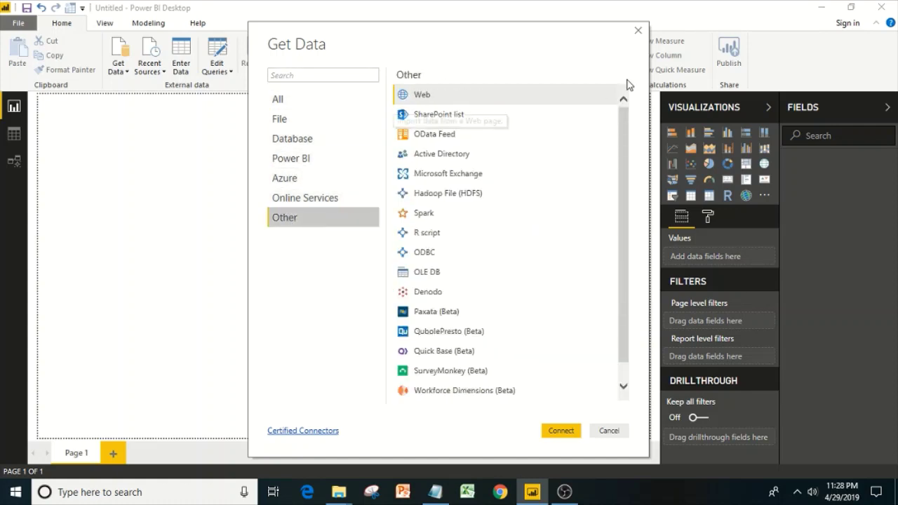
{"action": "left_click", "coordinate": [295, 103]}
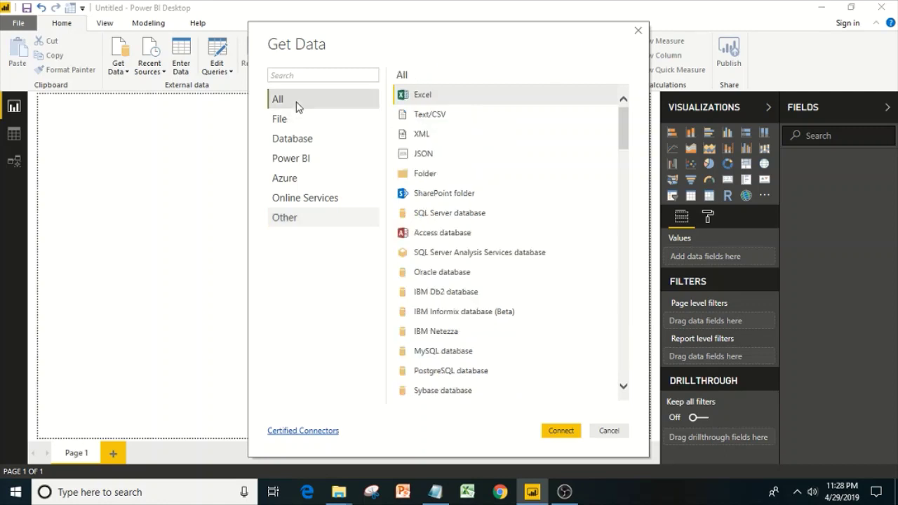
- Connect to an Excel data source and open the workbook Superstore Subset.xlsx from the Data Files folder
{"action": "left_click", "coordinate": [442, 98]}
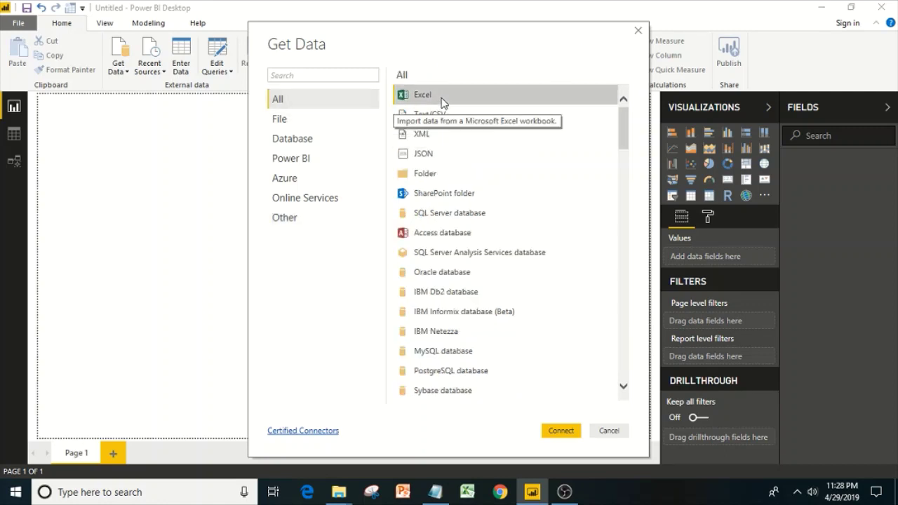
{"action": "left_click", "coordinate": [550, 434]}
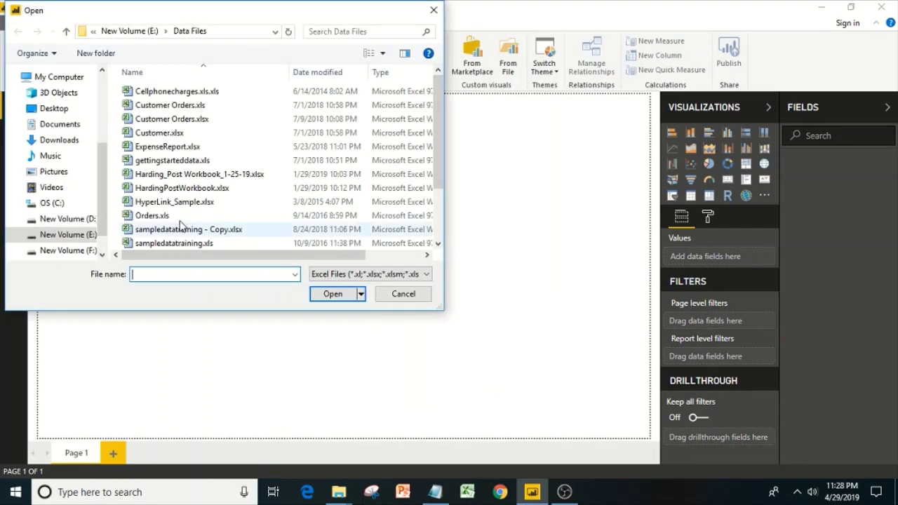
{"action": "left_click_drag", "start_coordinate": [438, 154], "coordinate": [441, 209]}
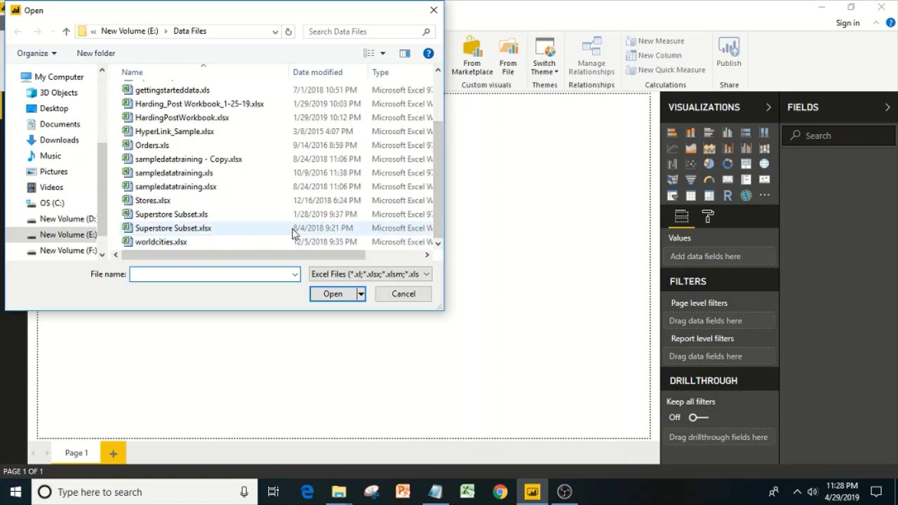
{"action": "left_click", "coordinate": [246, 237]}
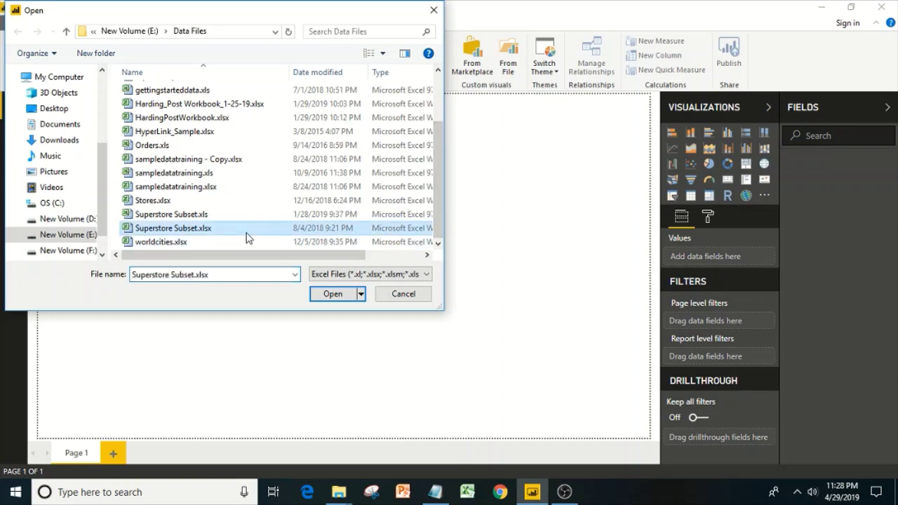
{"action": "double_click", "coordinate": [246, 237]}
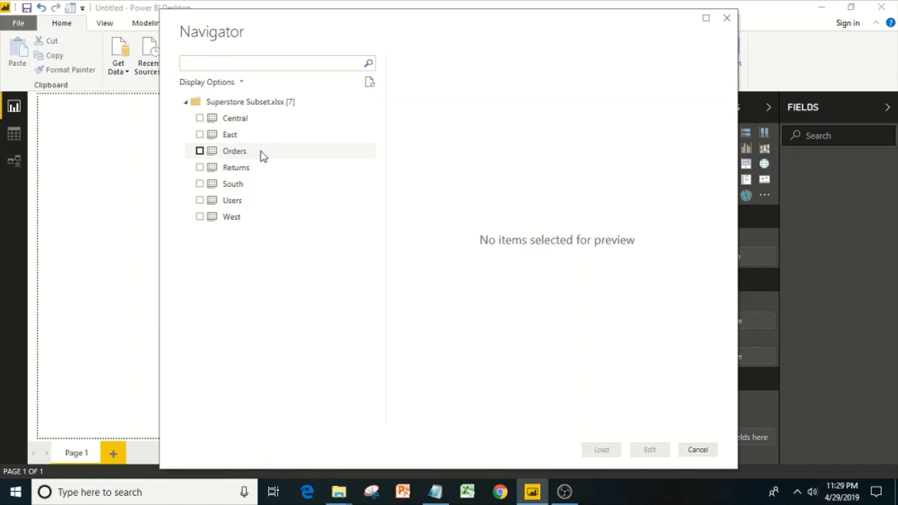
- Select the Orders sheet, preview its columns through to Order ID, and load it into the report
{"action": "left_click", "coordinate": [200, 151]}
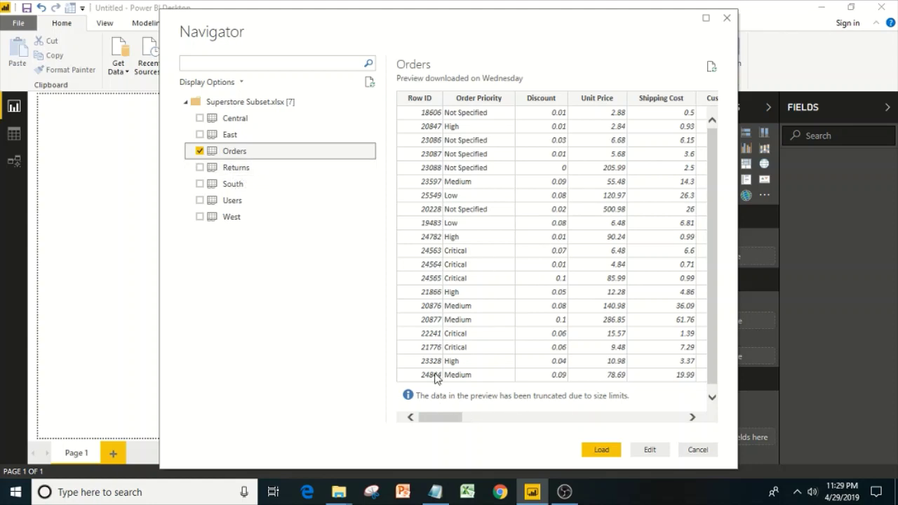
{"action": "mouse_move", "coordinate": [431, 424]}
{"action": "left_mouse_down"}
{"action": "mouse_move", "coordinate": [668, 433]}
{"action": "mouse_move", "coordinate": [420, 437]}
{"action": "left_mouse_up"}
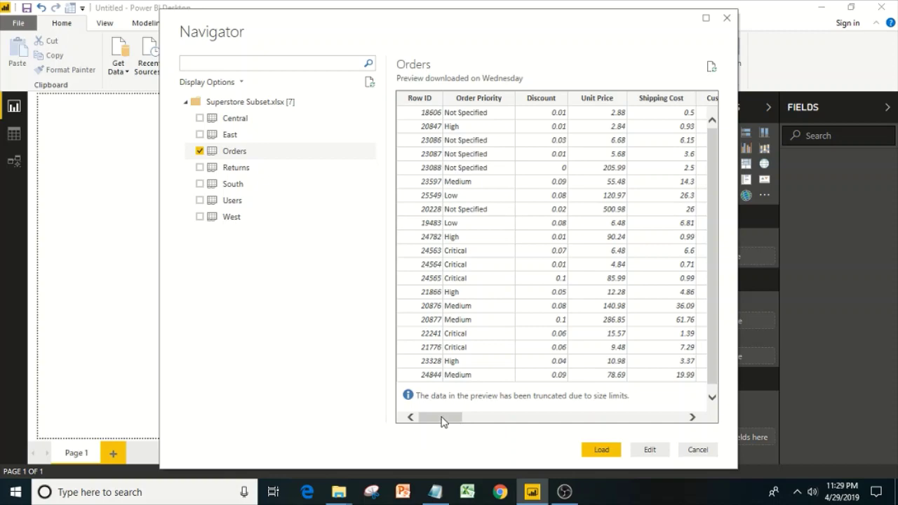
{"action": "left_click_drag", "start_coordinate": [430, 419], "coordinate": [687, 417]}
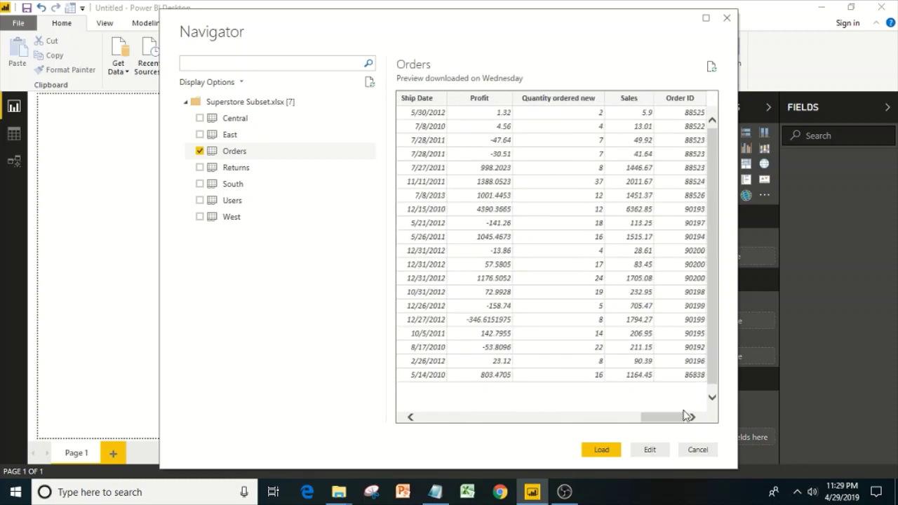
{"action": "left_click", "coordinate": [602, 449]}
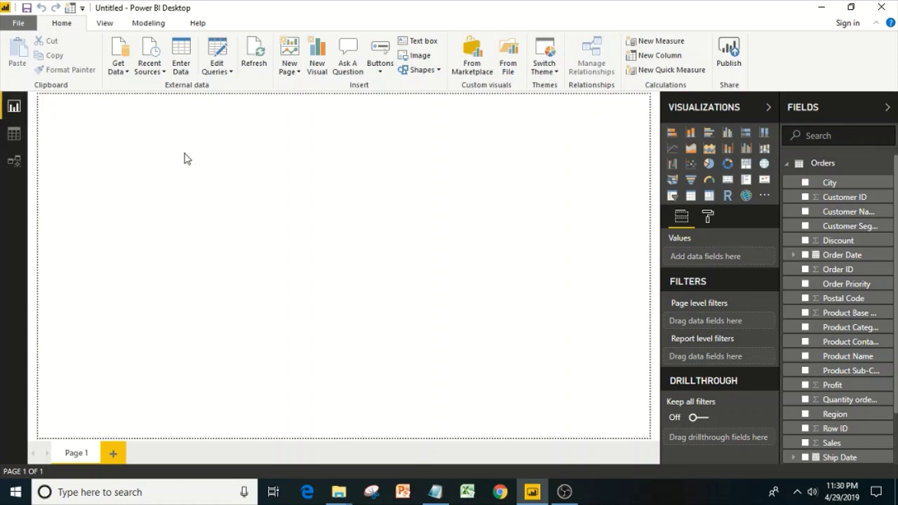
- Look at the loaded Orders table in the data view and the model view, and return to the report view
{"action": "left_click", "coordinate": [14, 134]}
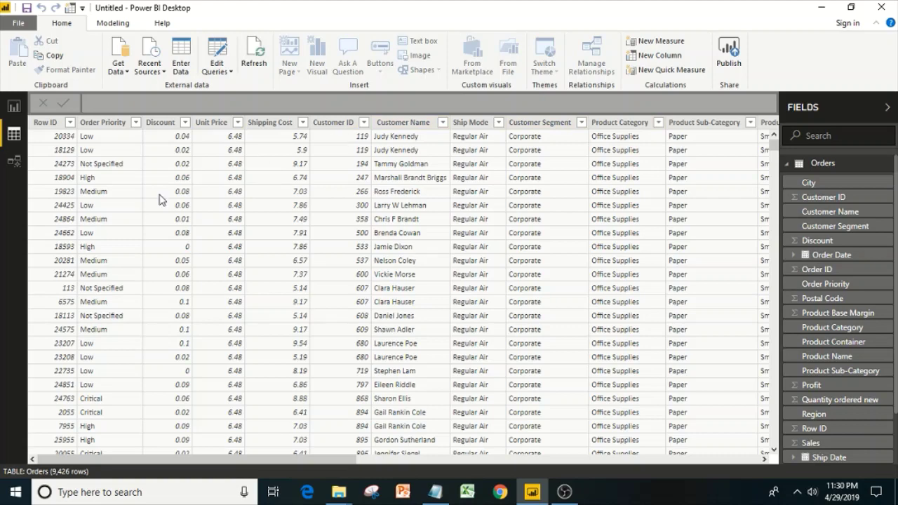
{"action": "left_click", "coordinate": [14, 161]}
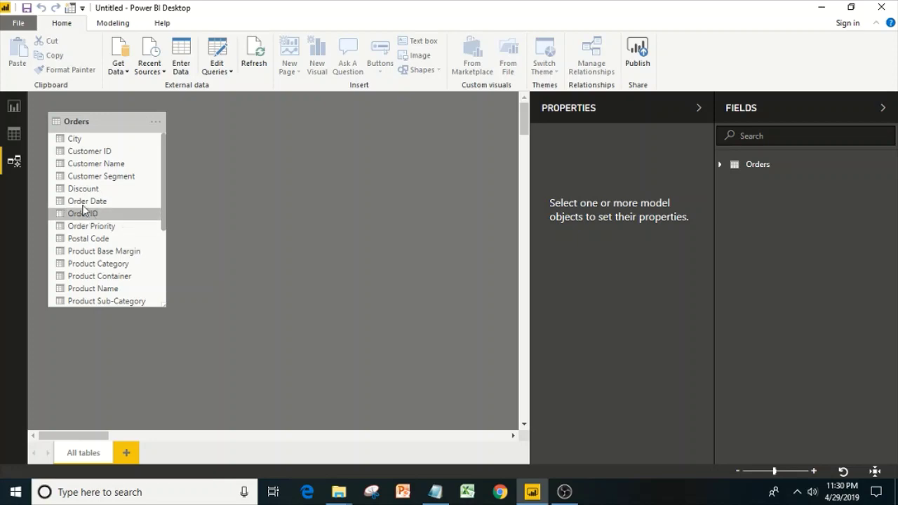
{"action": "left_click", "coordinate": [13, 132]}
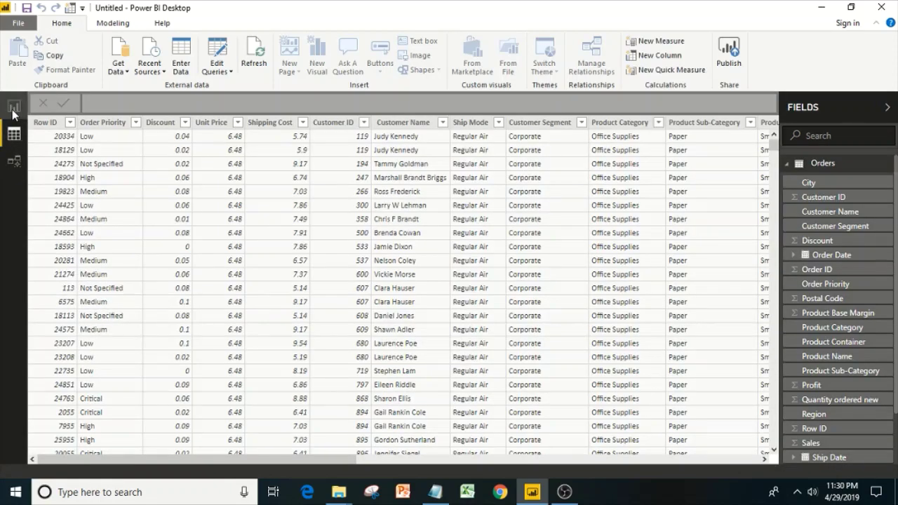
{"action": "left_click", "coordinate": [14, 107]}
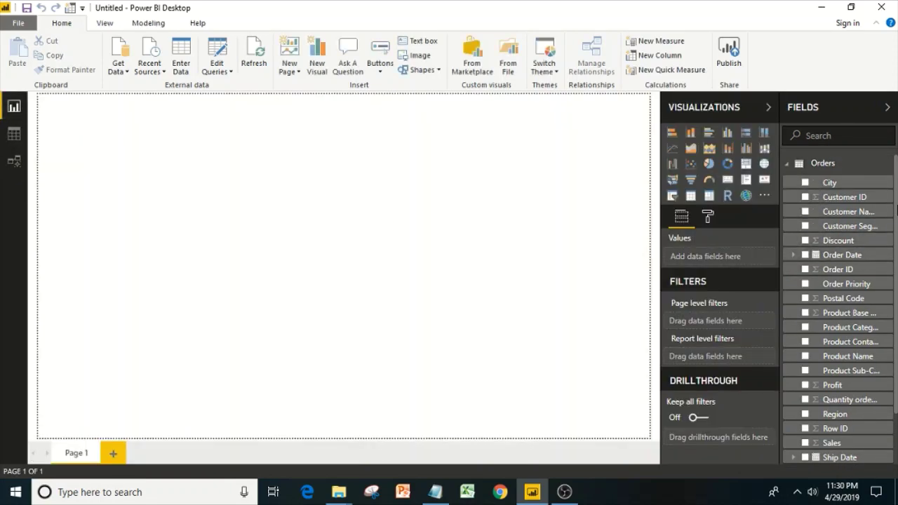
{"action": "left_click_drag", "start_coordinate": [896, 201], "coordinate": [896, 181]}
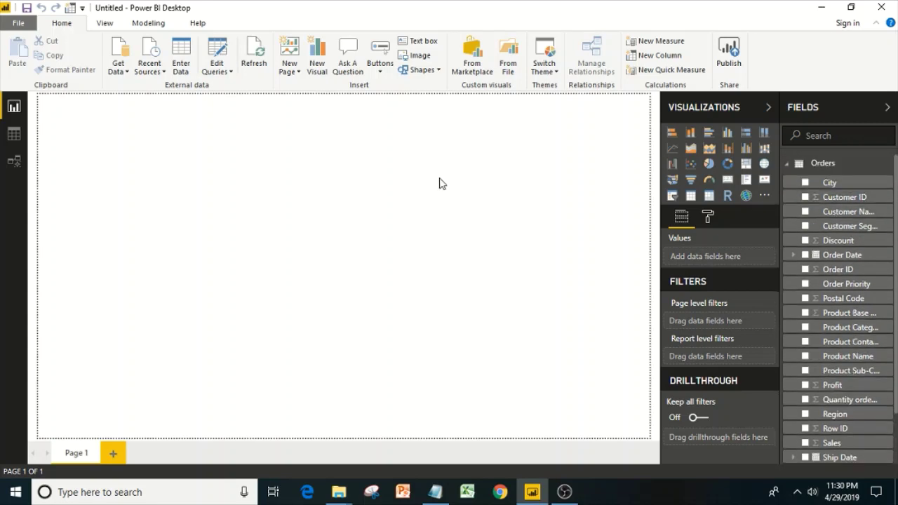
- Add a stacked column chart to Page 1 with Sales as the value and Region as the axis
{"action": "left_click", "coordinate": [690, 144]}
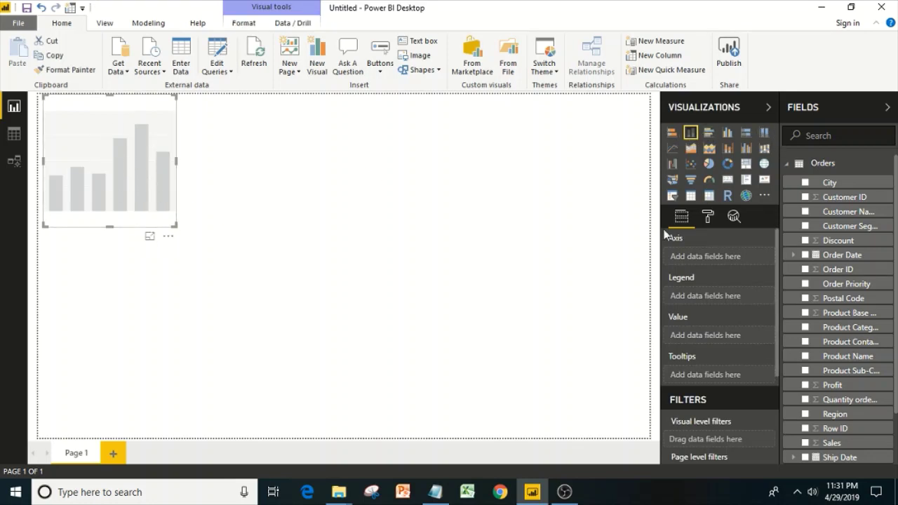
{"action": "left_click_drag", "start_coordinate": [896, 316], "coordinate": [889, 361]}
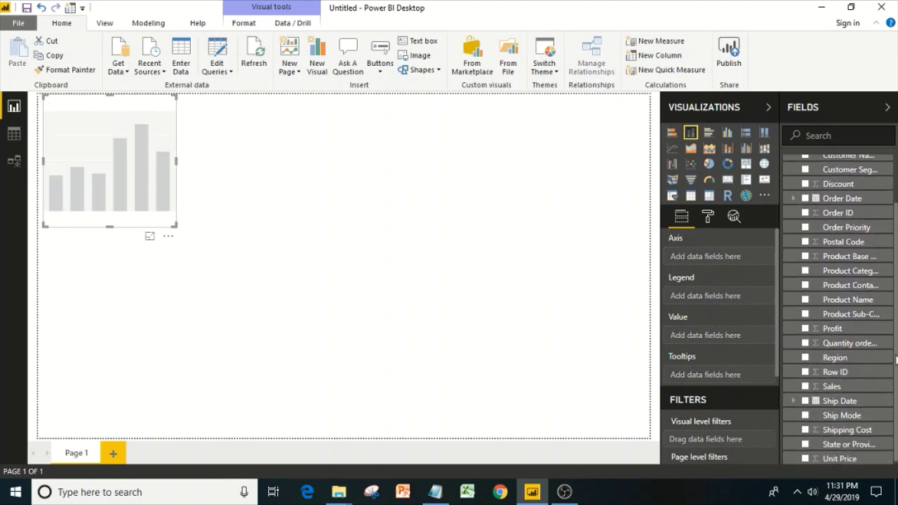
{"action": "left_click", "coordinate": [806, 387]}
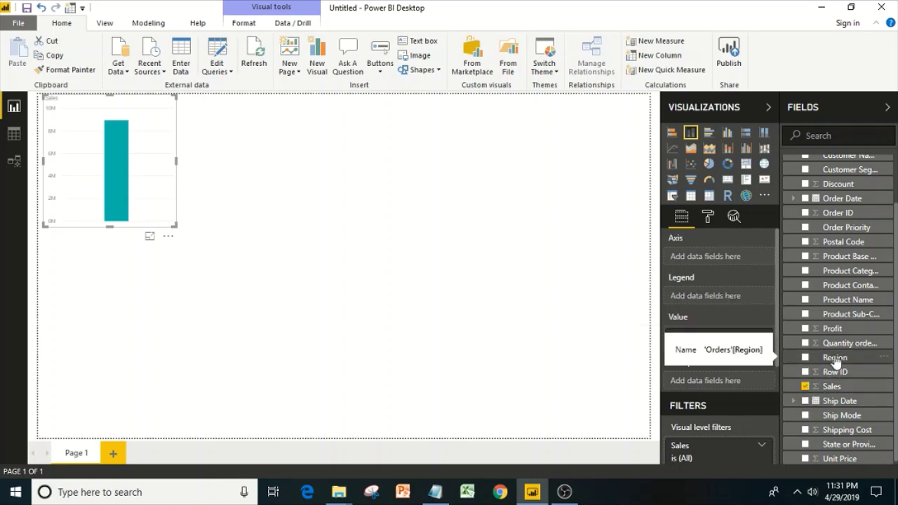
{"action": "left_click_drag", "start_coordinate": [835, 359], "coordinate": [727, 259]}
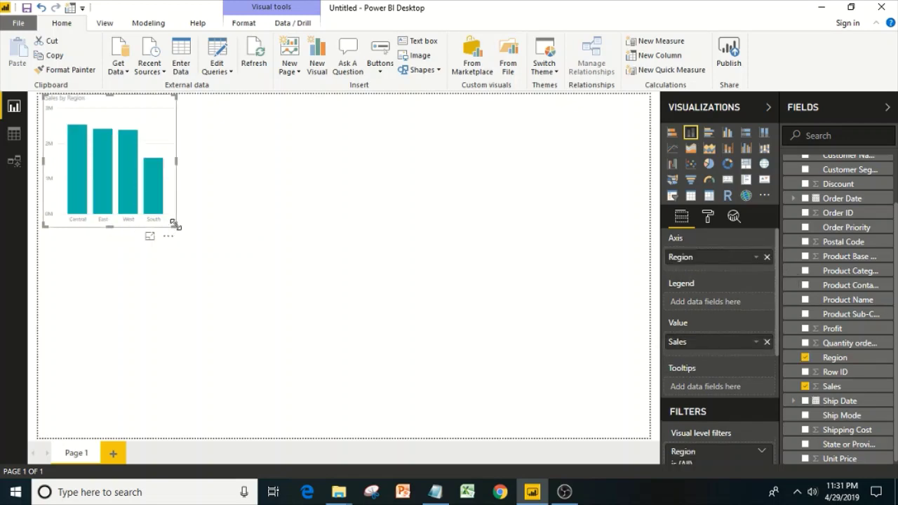
- Enlarge the Sales by Region chart to about half the report page's width and height, and deselect it
{"action": "left_click_drag", "start_coordinate": [177, 225], "coordinate": [353, 266]}
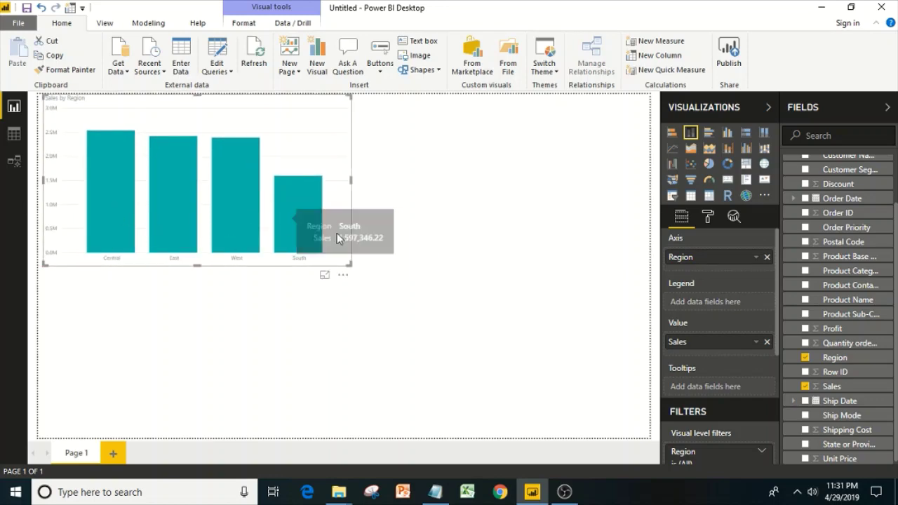
{"action": "left_click_drag", "start_coordinate": [348, 261], "coordinate": [337, 263]}
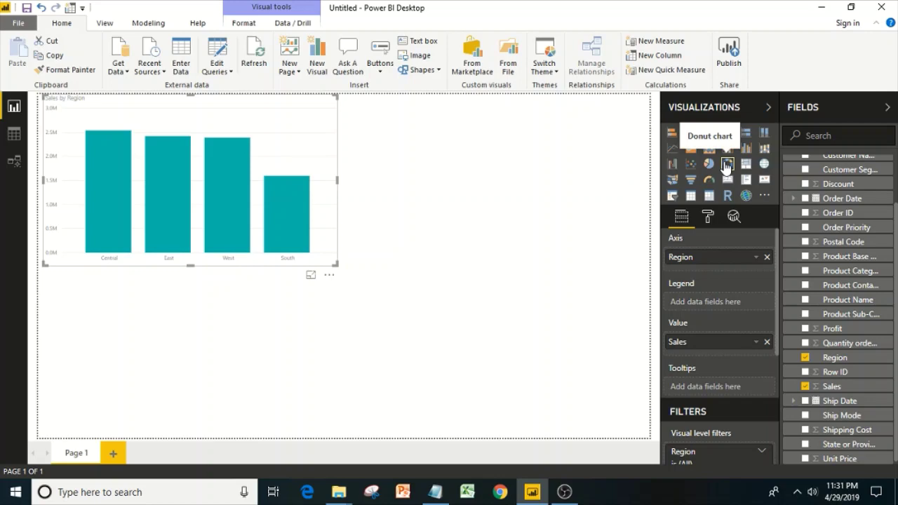
{"action": "left_click", "coordinate": [530, 191]}
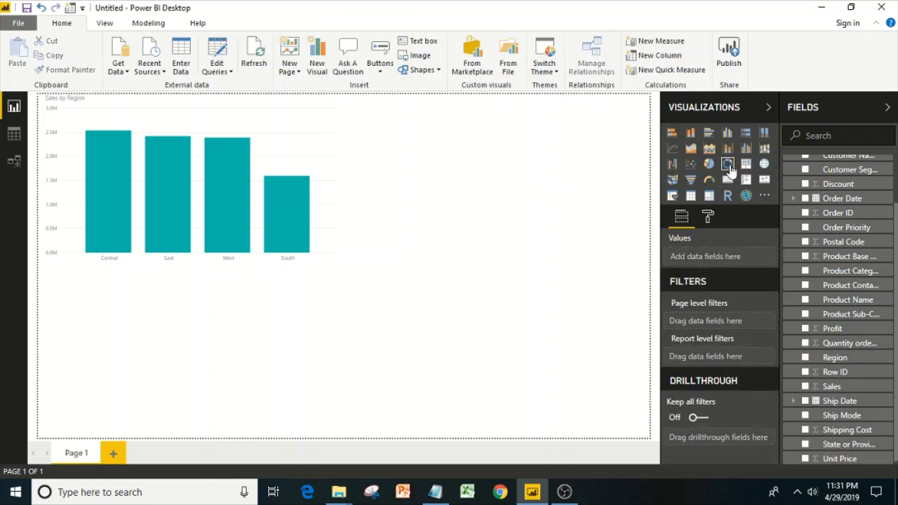
- Add a donut chart beside the Sales by Region chart, with Profit as the value and Product Category as the legend
{"action": "left_click", "coordinate": [729, 171]}
{"action": "left_click_drag", "start_coordinate": [158, 373], "coordinate": [458, 200]}
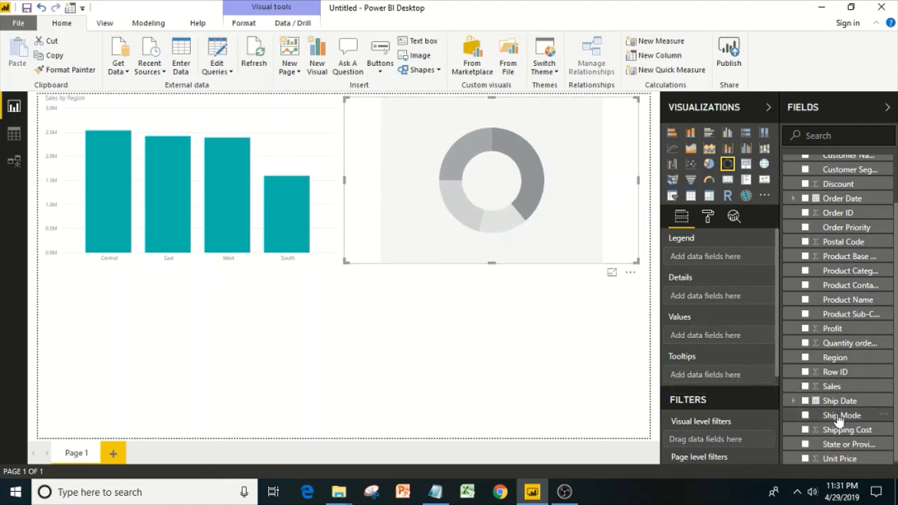
{"action": "left_click_drag", "start_coordinate": [897, 341], "coordinate": [897, 349]}
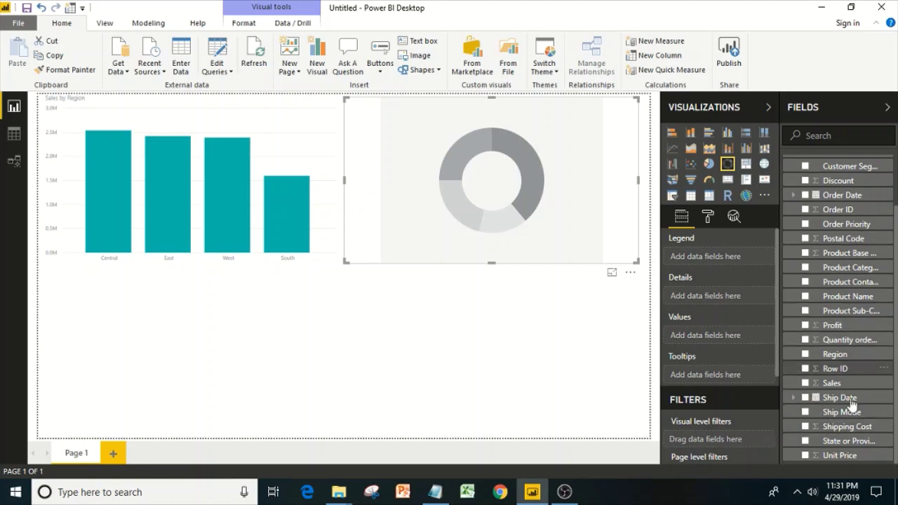
{"action": "left_click_drag", "start_coordinate": [816, 327], "coordinate": [692, 332]}
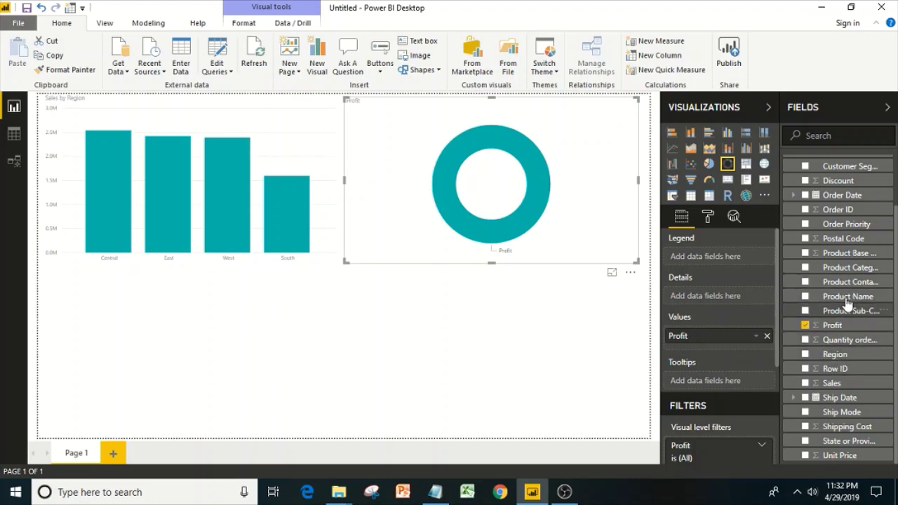
{"action": "left_click", "coordinate": [806, 268]}
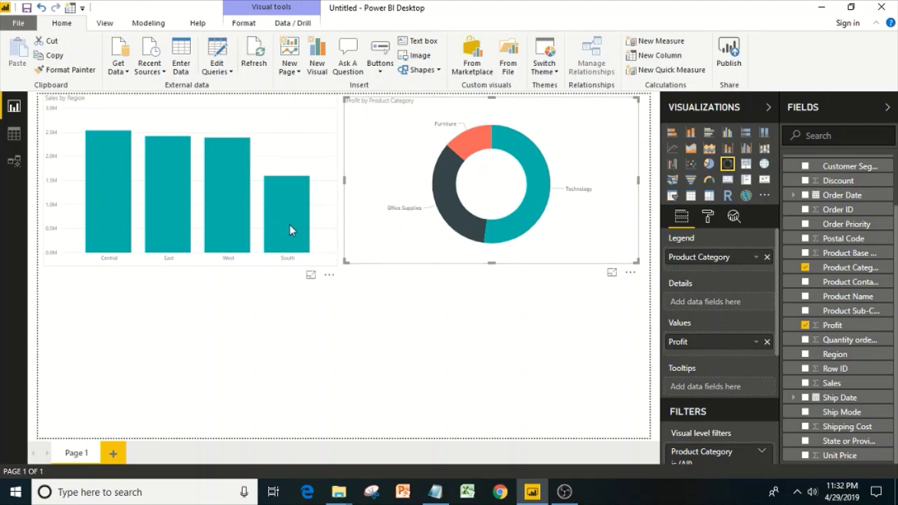
{"action": "mouse_move", "coordinate": [290, 225]}
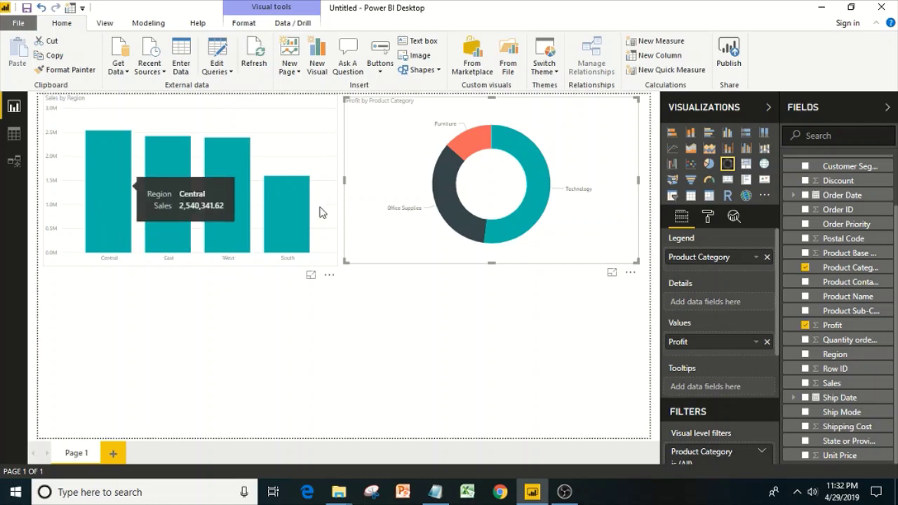
{"action": "left_click", "coordinate": [692, 137]}
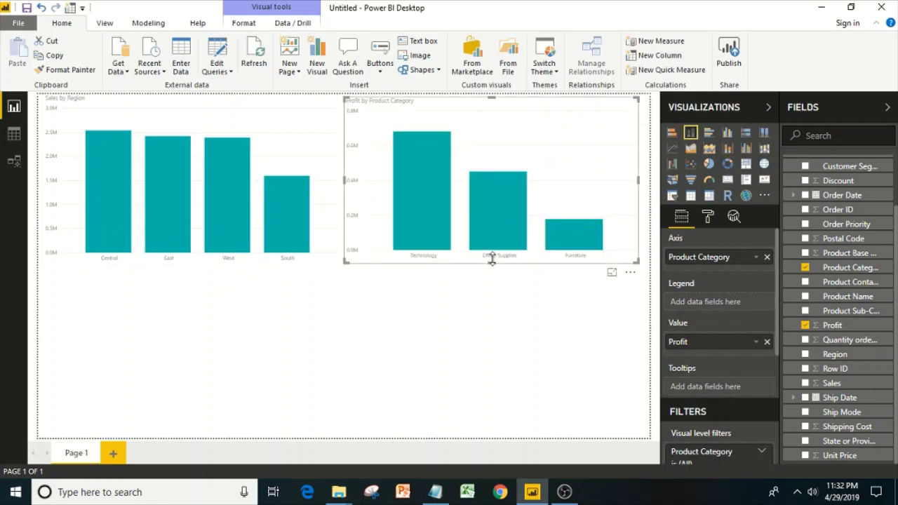
{"action": "key", "text": "ctrl+z"}
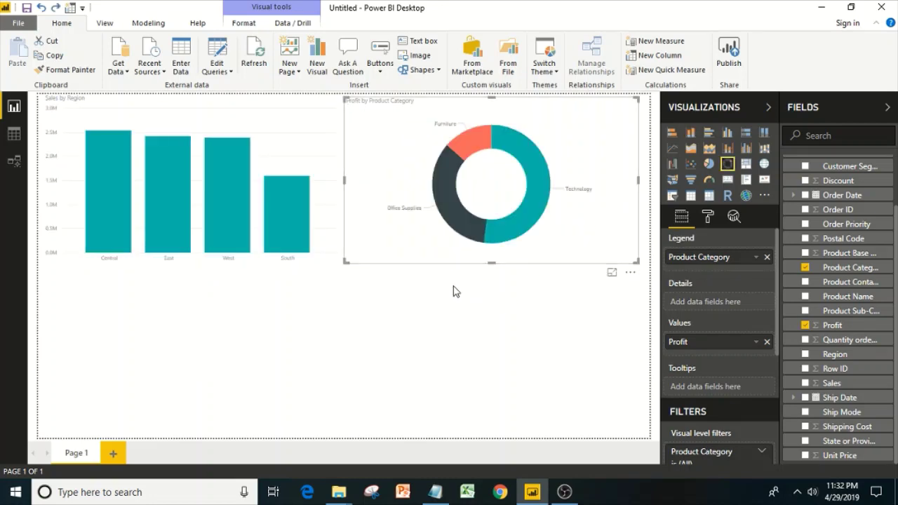
- Add a stacked column chart of Sales by State or Province below the other charts, and widen it to the full page width
{"action": "left_click", "coordinate": [487, 304]}
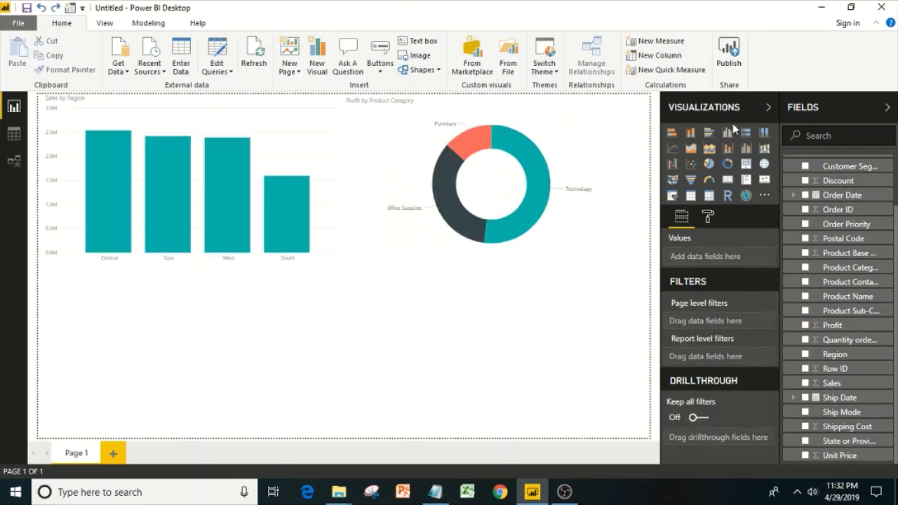
{"action": "left_click", "coordinate": [694, 134]}
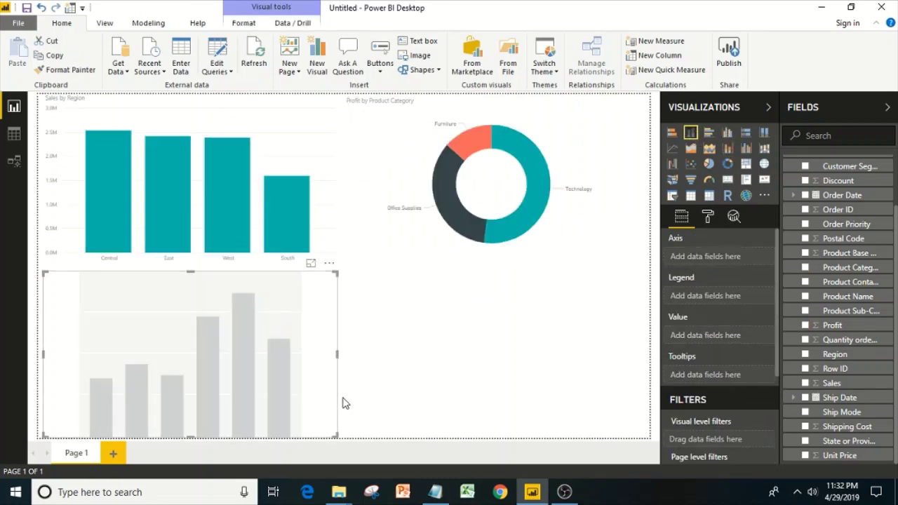
{"action": "left_click", "coordinate": [807, 383]}
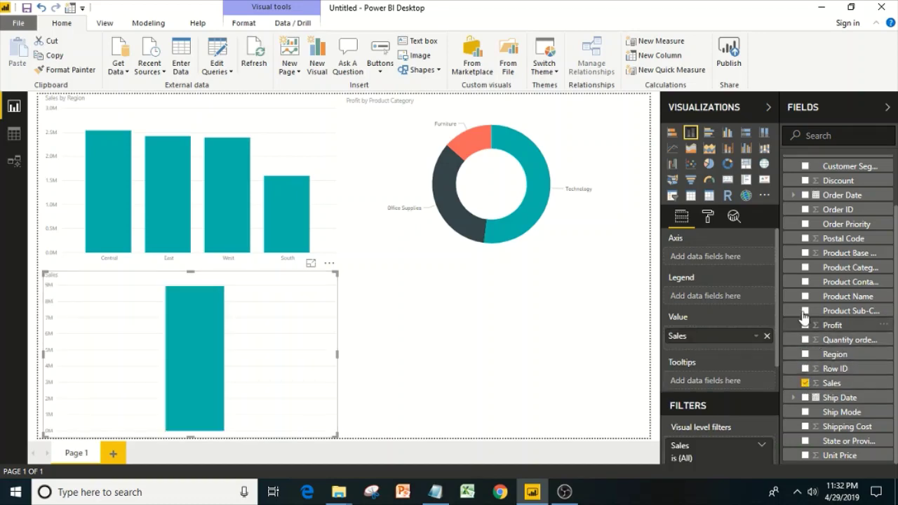
{"action": "left_click", "coordinate": [806, 441]}
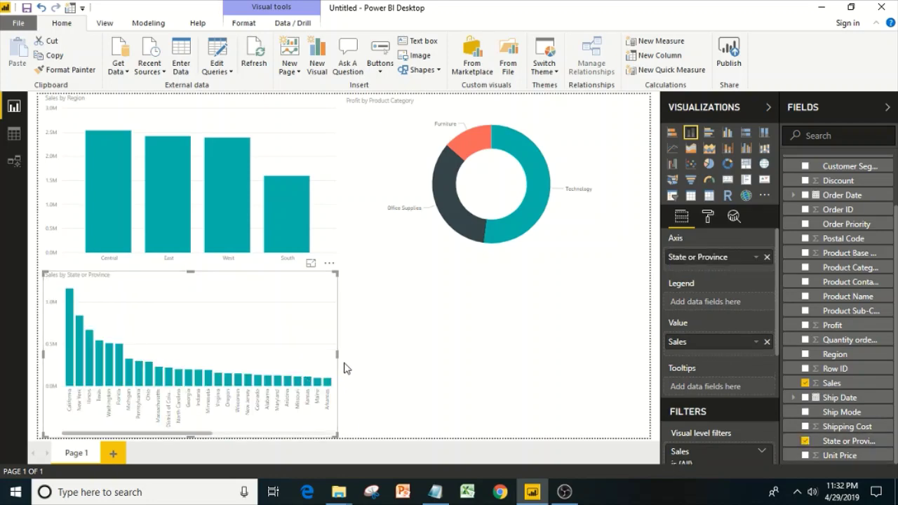
{"action": "left_click_drag", "start_coordinate": [337, 355], "coordinate": [648, 369]}
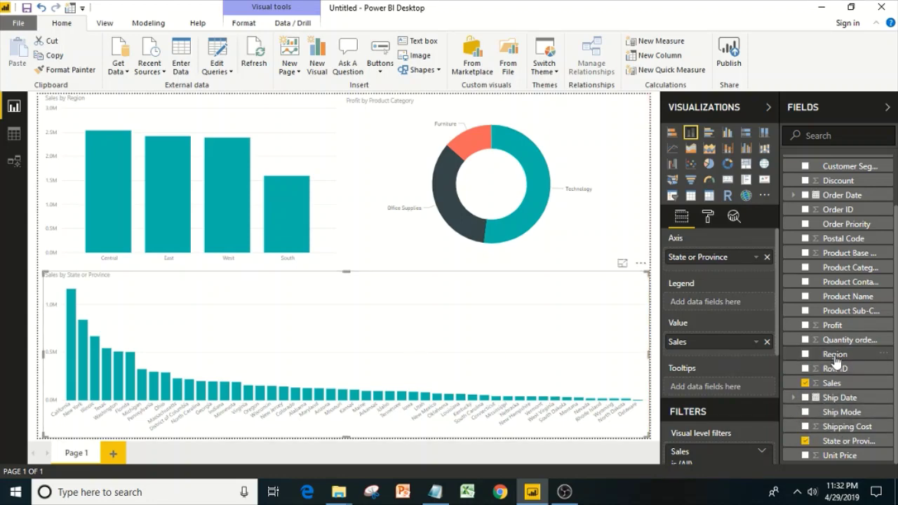
- Set Region as the legend of both the Sales by State or Province chart and the Sales by Region chart
{"action": "left_click_drag", "start_coordinate": [836, 358], "coordinate": [721, 303]}
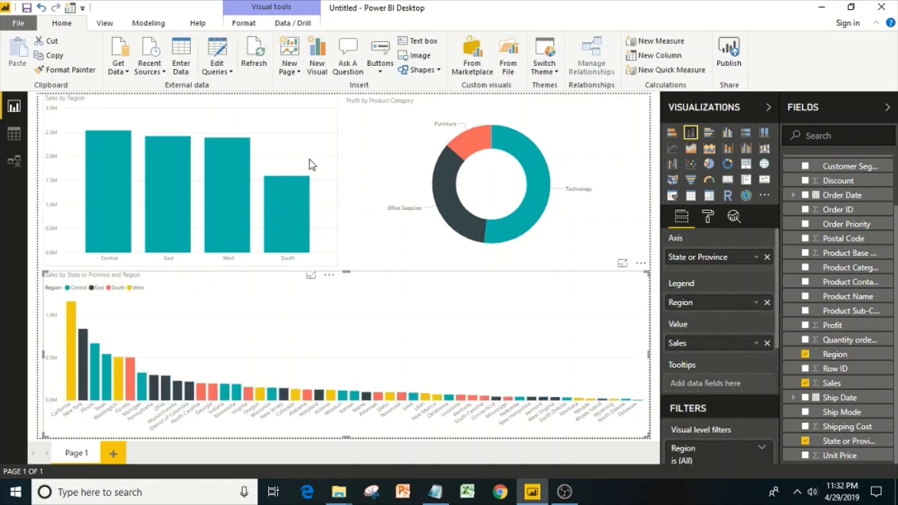
{"action": "left_click", "coordinate": [271, 163]}
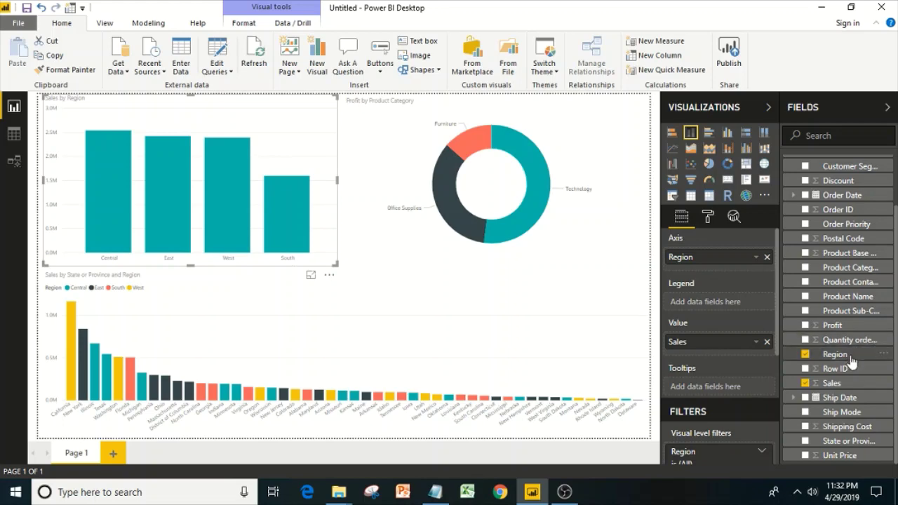
{"action": "left_click_drag", "start_coordinate": [851, 361], "coordinate": [751, 302]}
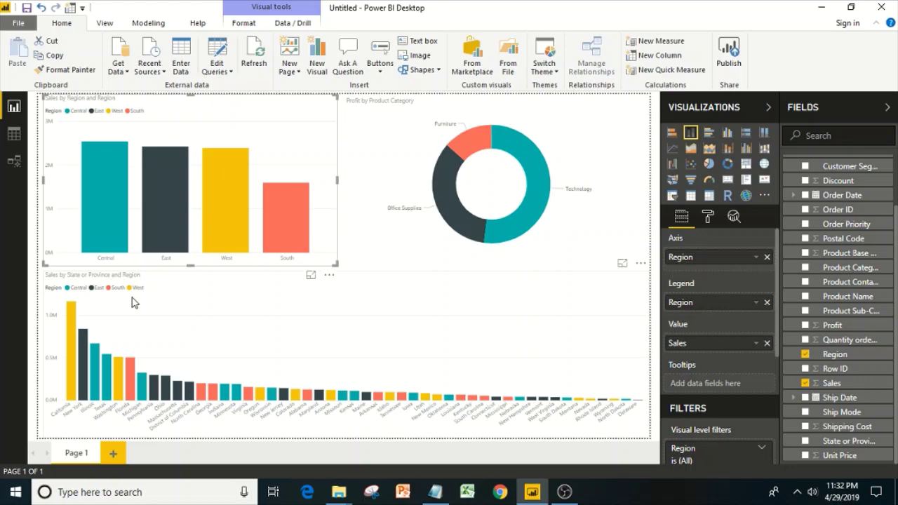
{"action": "mouse_move", "coordinate": [95, 363]}
- Rename the report page as Sales Analysis
{"action": "left_click", "coordinate": [602, 181]}
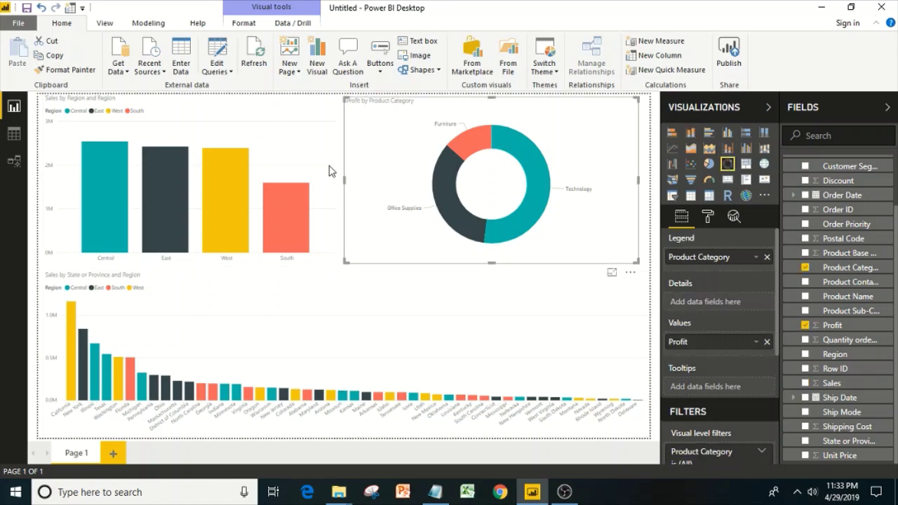
{"action": "double_click", "coordinate": [69, 456]}
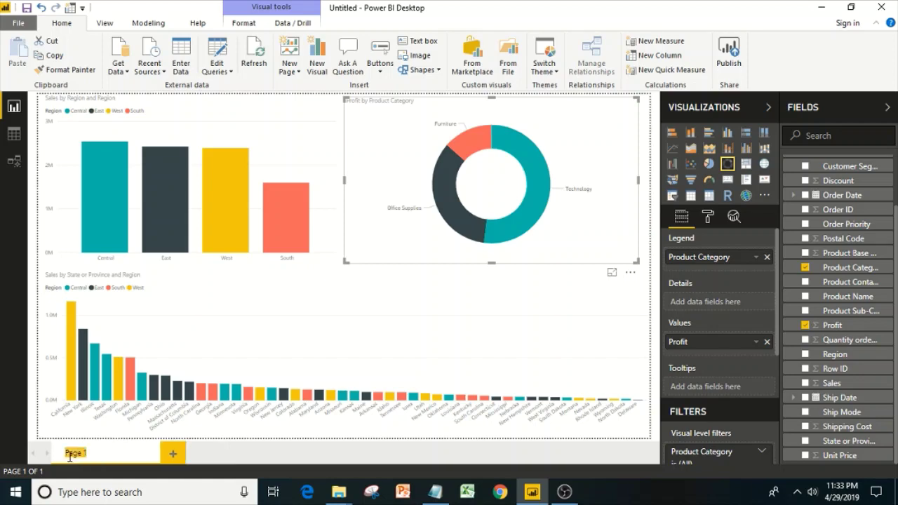
{"action": "type", "text": "Sales Analysis"}
{"action": "key", "text": "Return"}
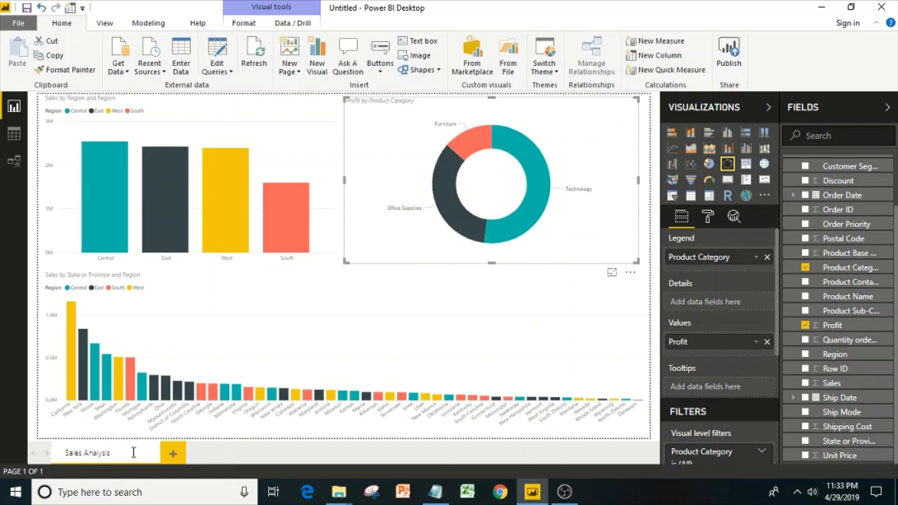
{"action": "left_click", "coordinate": [335, 289]}
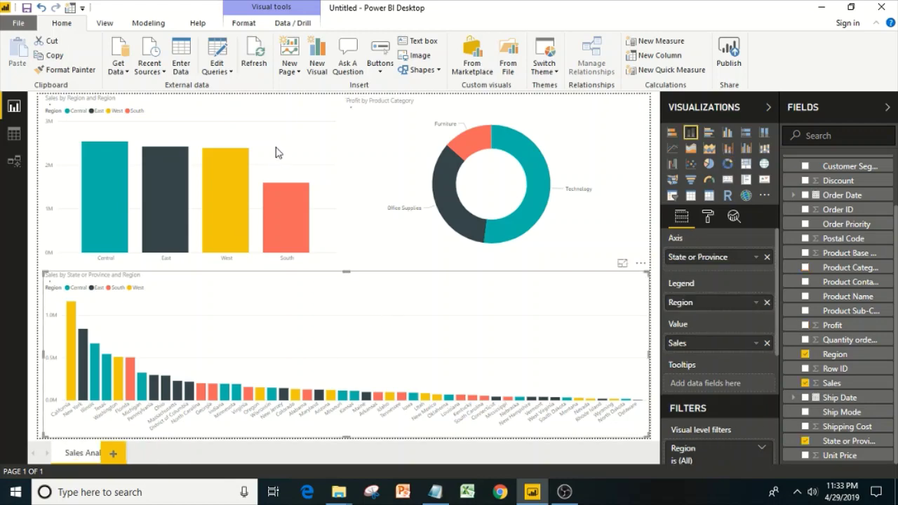
- Cross-highlight the report by the Central and West columns of the Sales by Region chart in turn, and clear the highlighting
{"action": "left_click", "coordinate": [276, 139]}
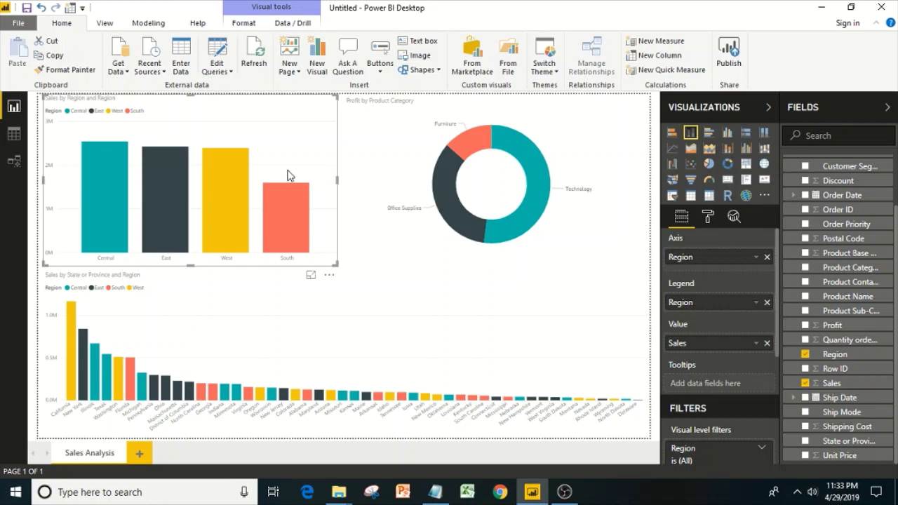
{"action": "left_click", "coordinate": [107, 193]}
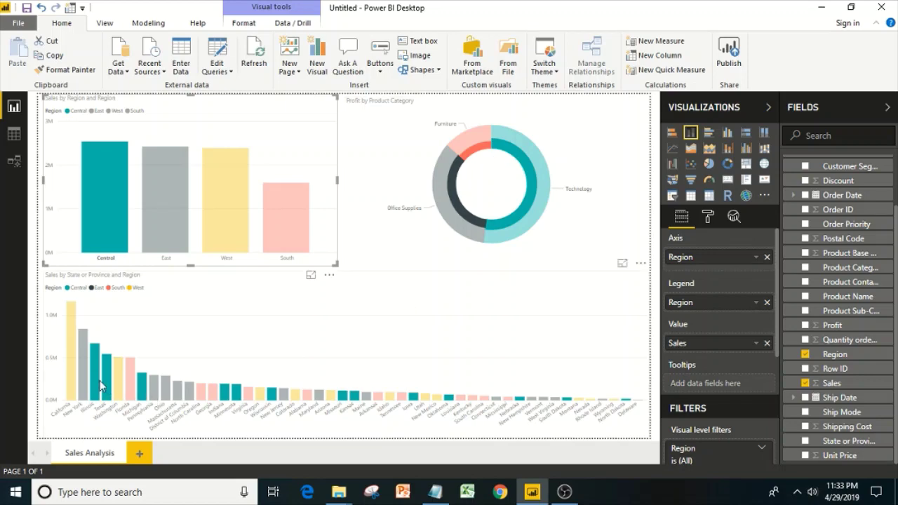
{"action": "left_click", "coordinate": [238, 222]}
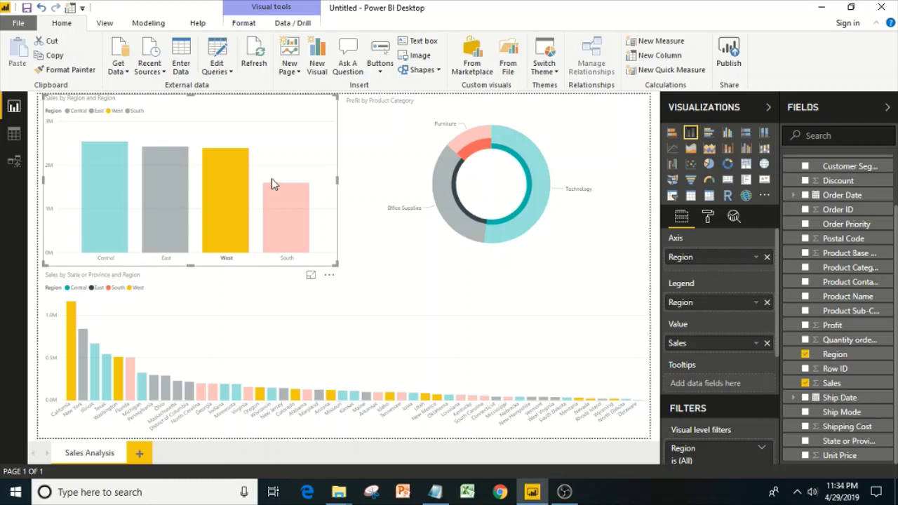
{"action": "mouse_move", "coordinate": [279, 235]}
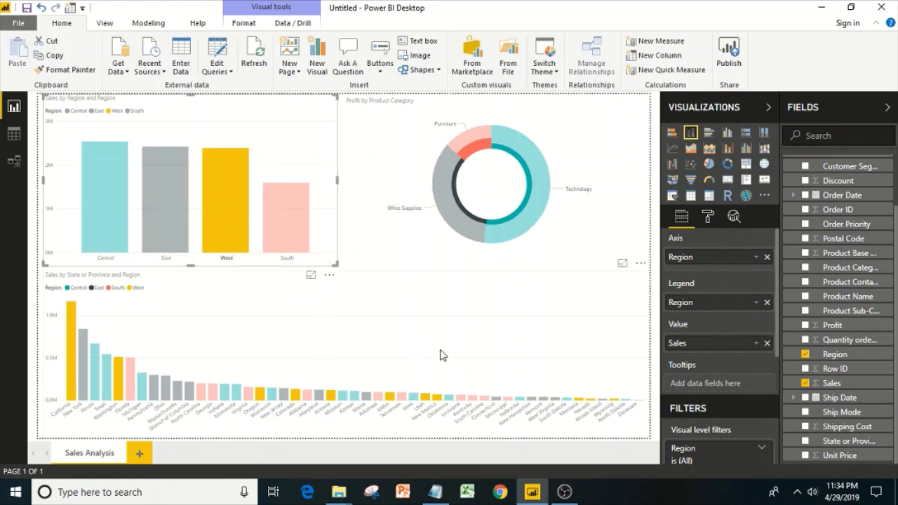
{"action": "left_click", "coordinate": [410, 197]}
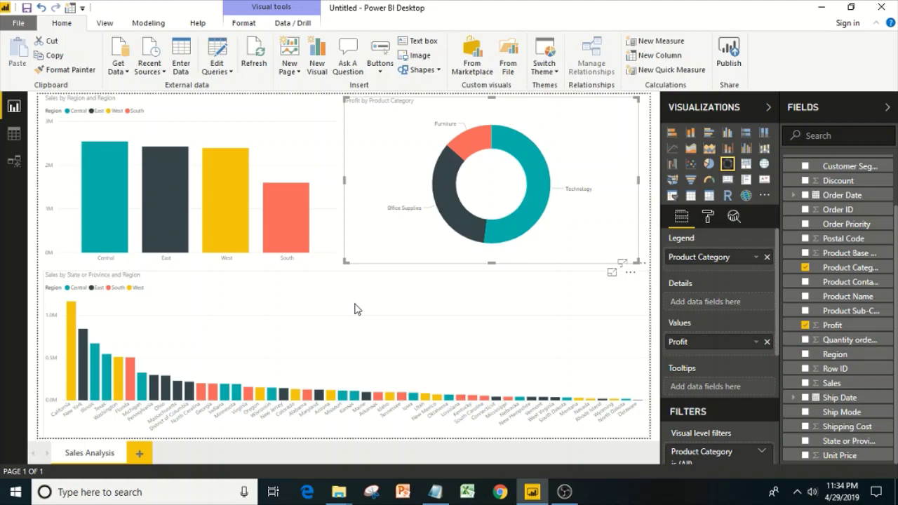
{"action": "left_click", "coordinate": [313, 153]}
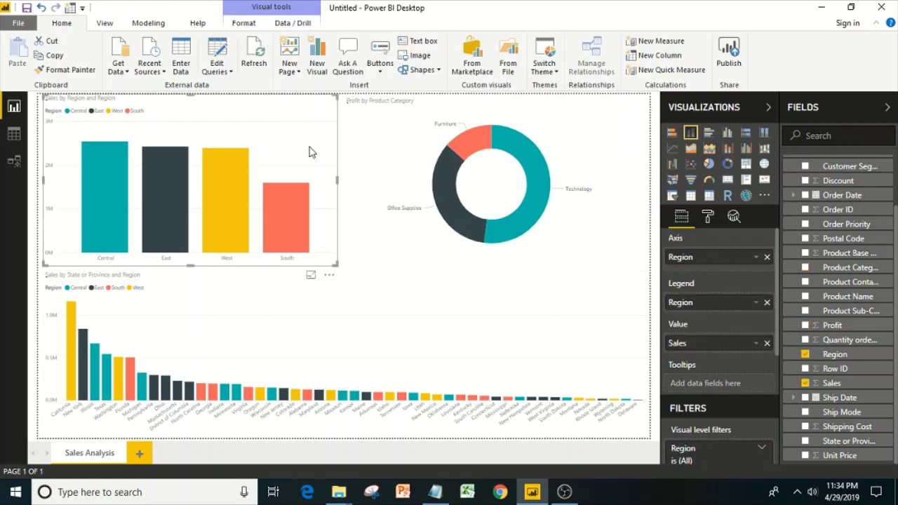